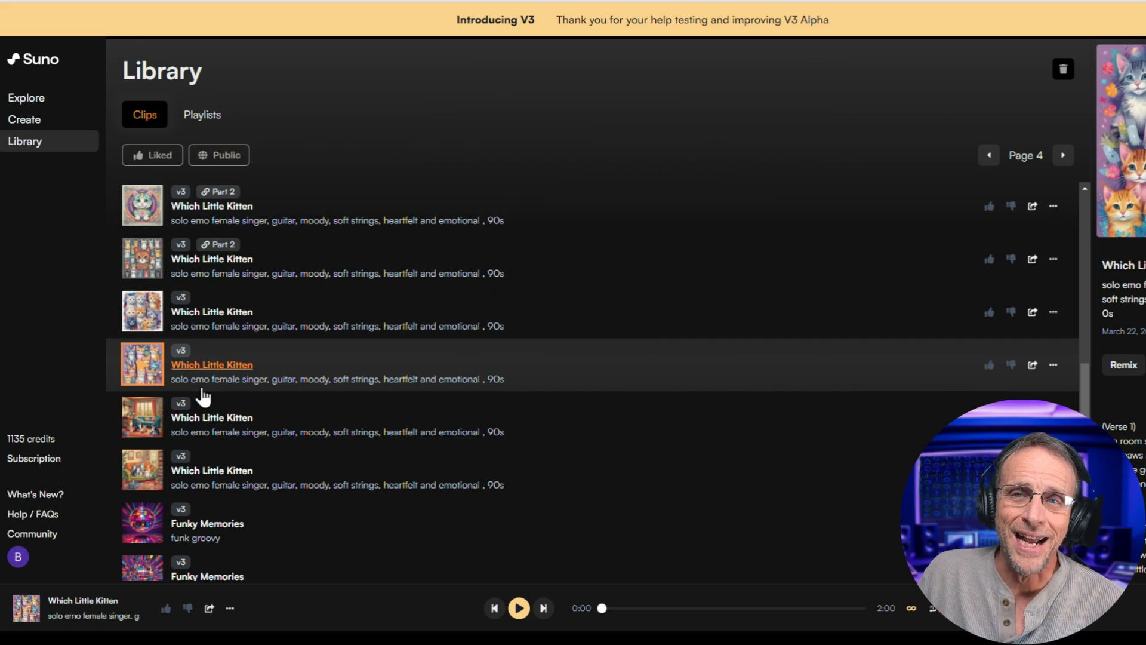
Preview the Which Little Kitten song in Suno and download it as an mp3.
left_click(327, 465)
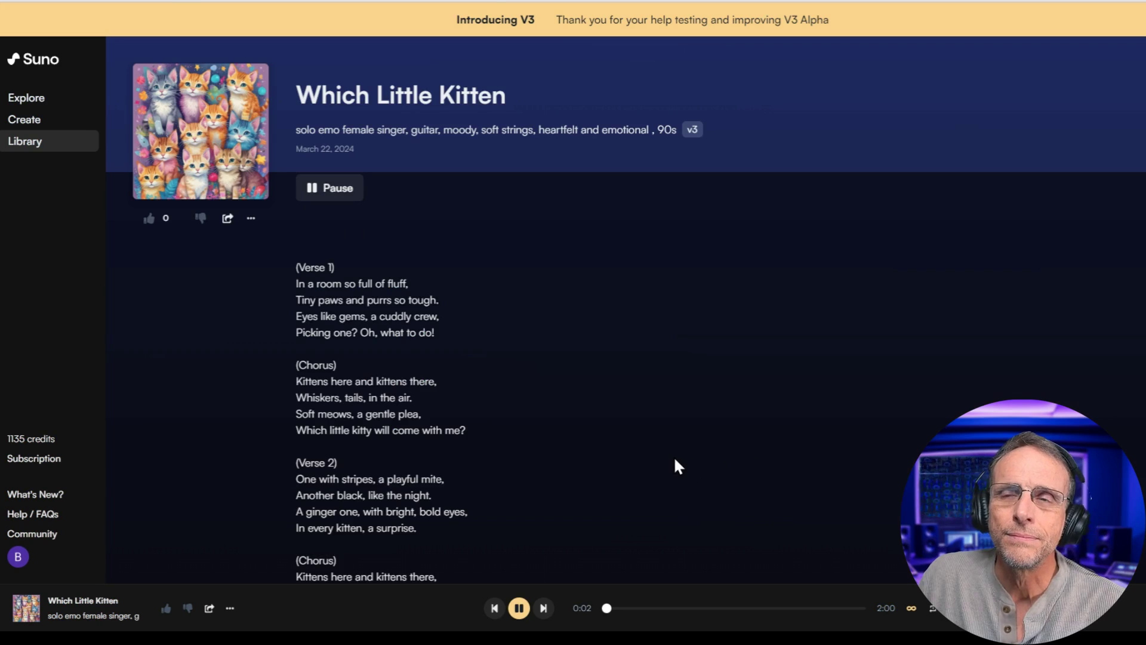
left_click(312, 198)
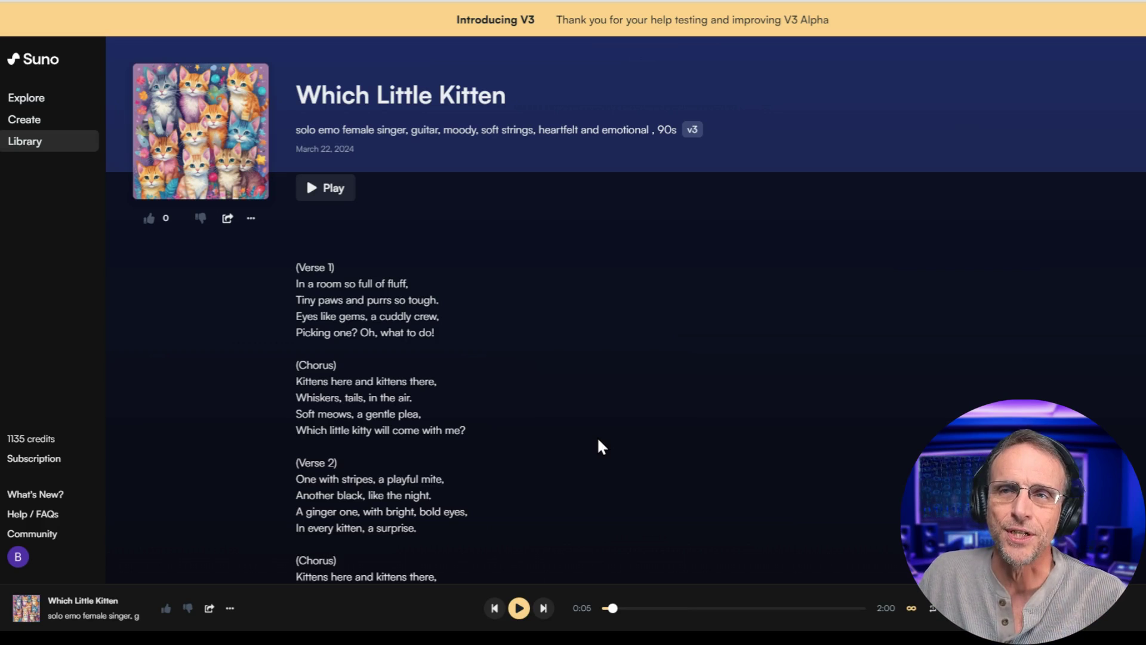
left_click(230, 607)
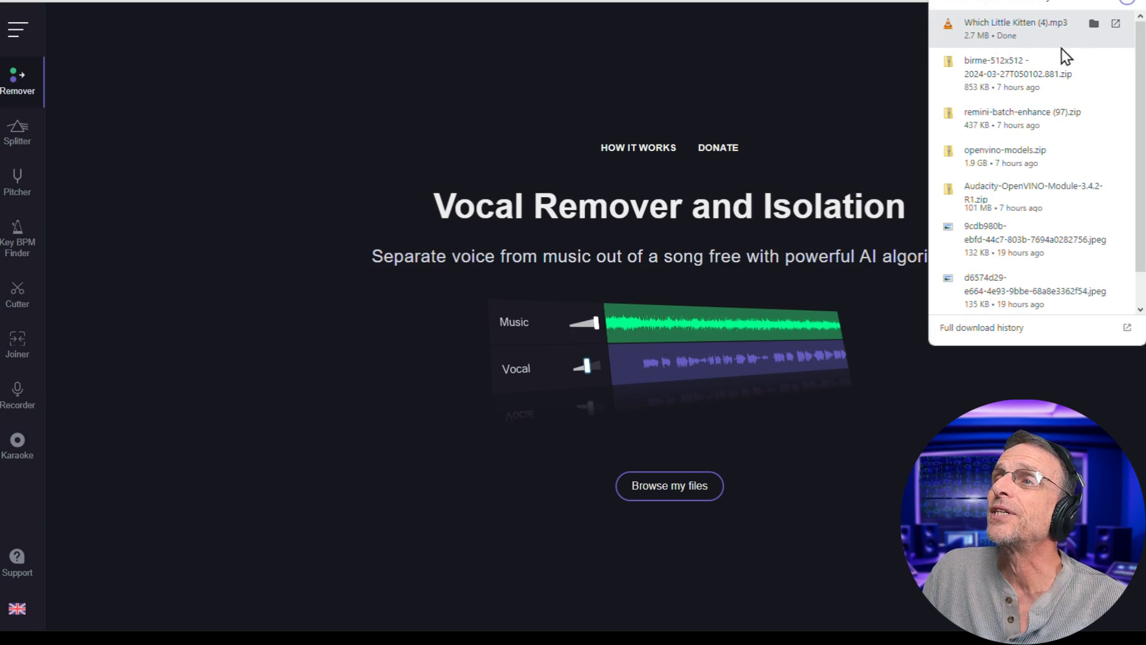
Load the Which Little Kitten mp3 into Vocal Remover, preview from about 22 seconds, and mute the Music track.
left_click_drag(1031, 42, 632, 466)
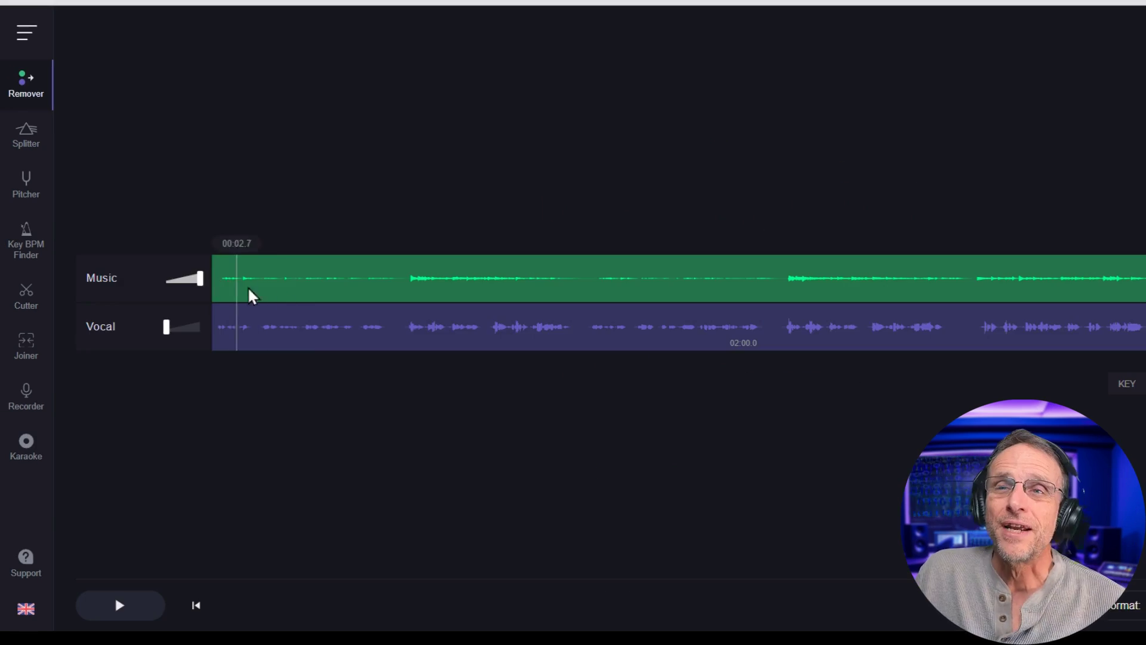
left_click(408, 302)
left_click(120, 608)
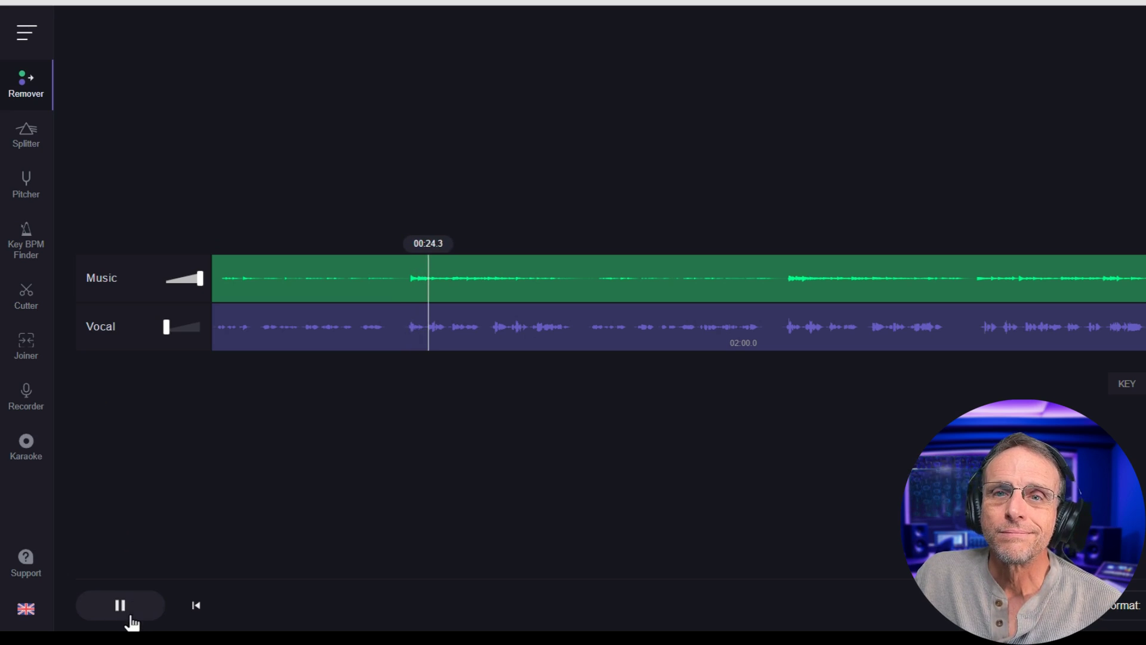
left_click(119, 607)
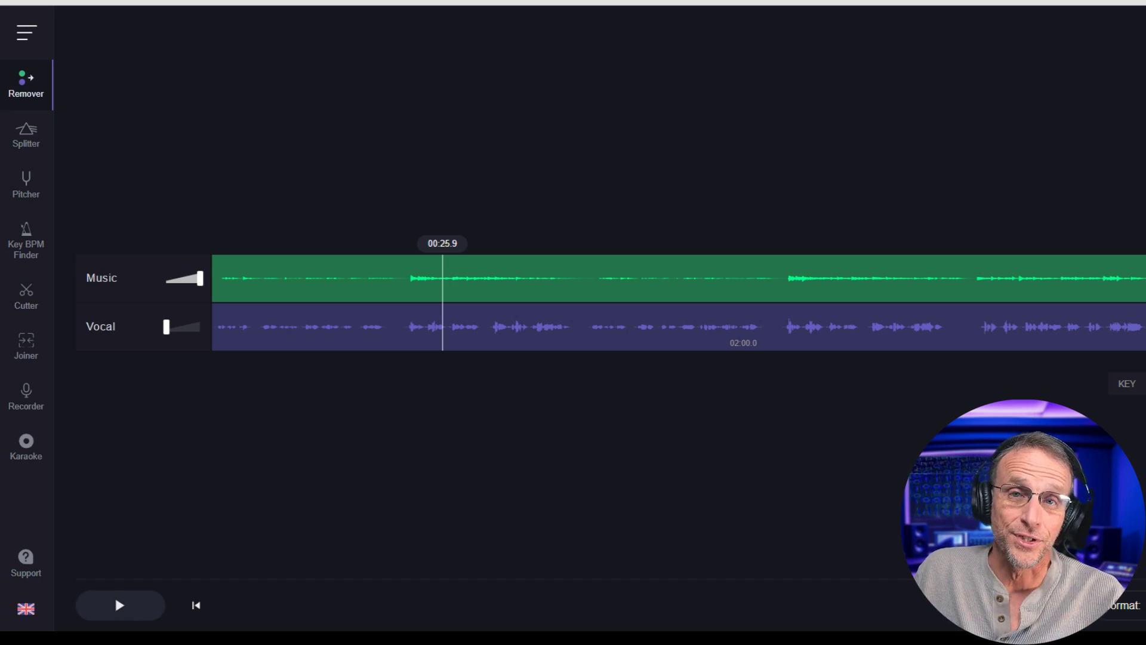
left_click_drag(200, 280, 201, 328)
Preview the isolated vocals at full volume until 00:35.9, then switch to the Vocs.AI AI Artists page.
left_click(119, 606)
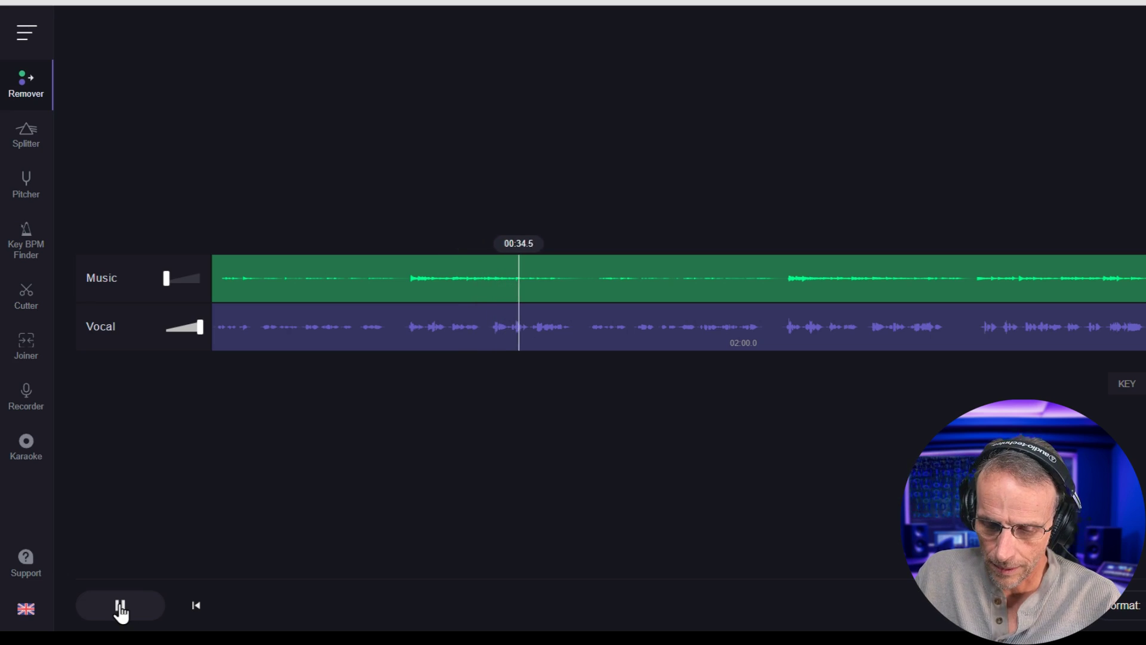
left_click(120, 608)
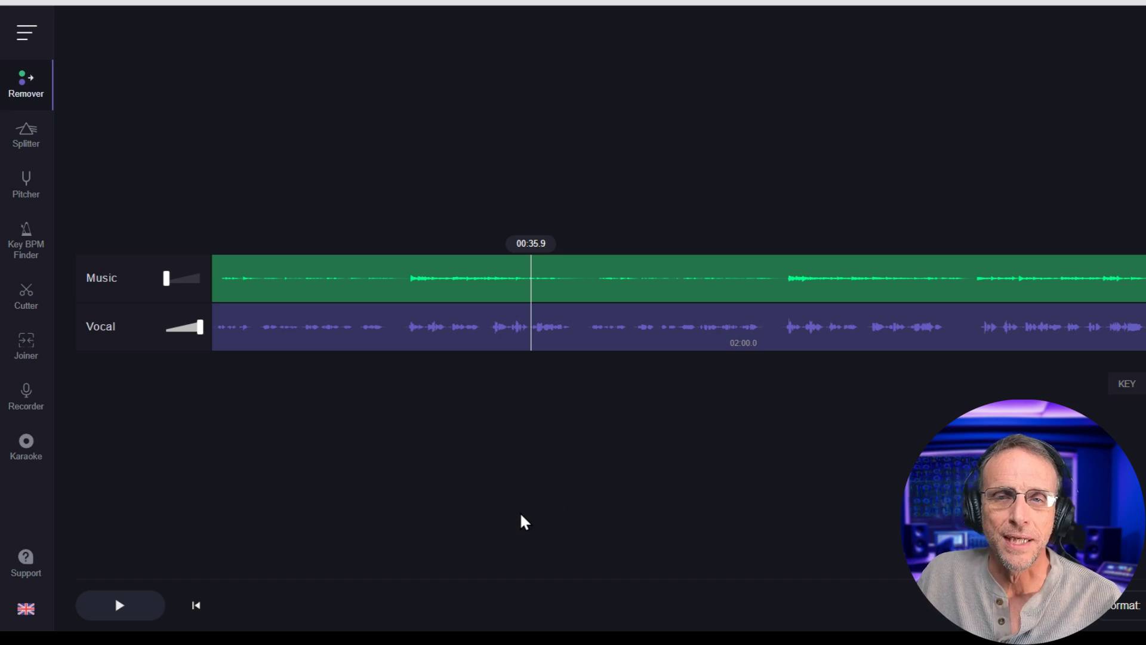
left_click(379, 13)
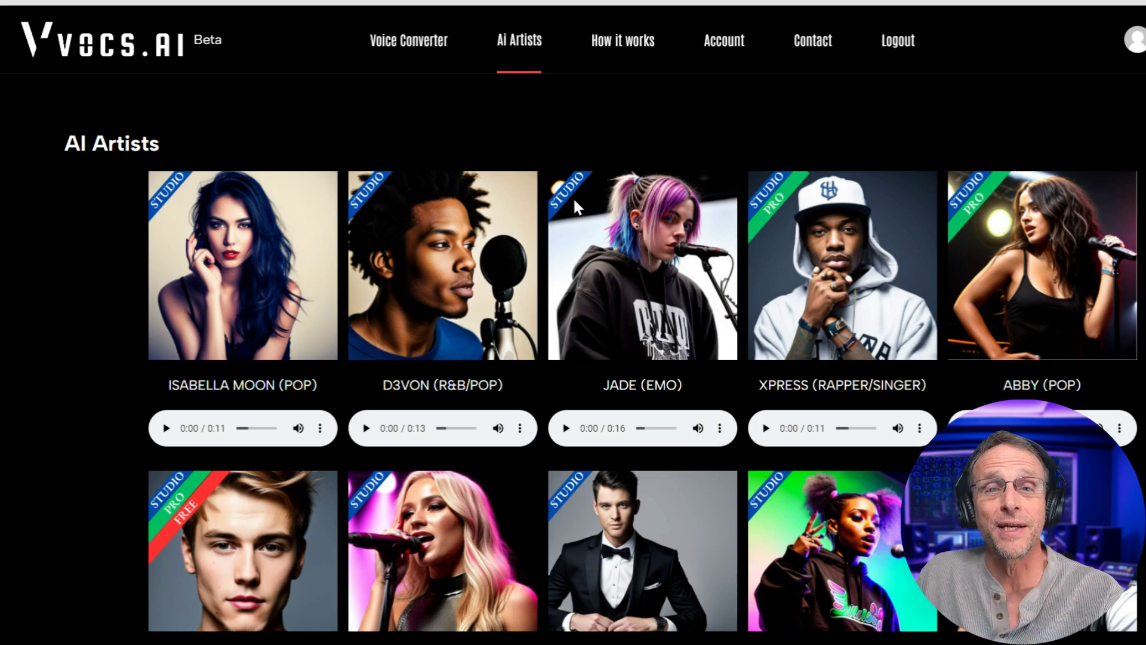
scroll(732, 268, "down", 7)
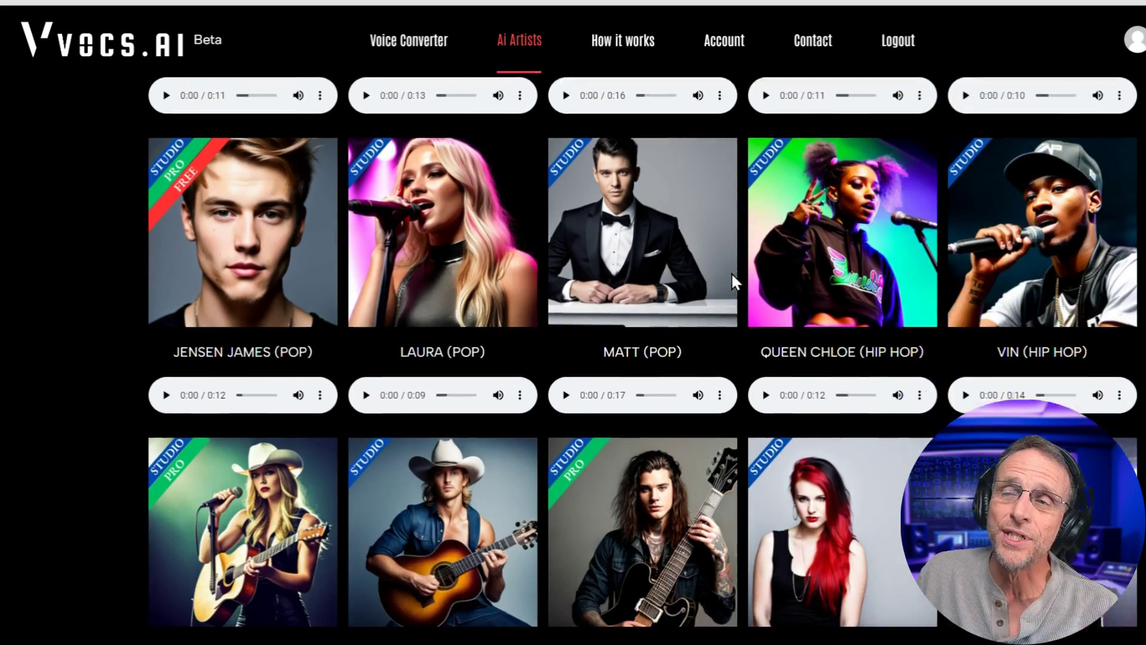
scroll(731, 272, "down", 1)
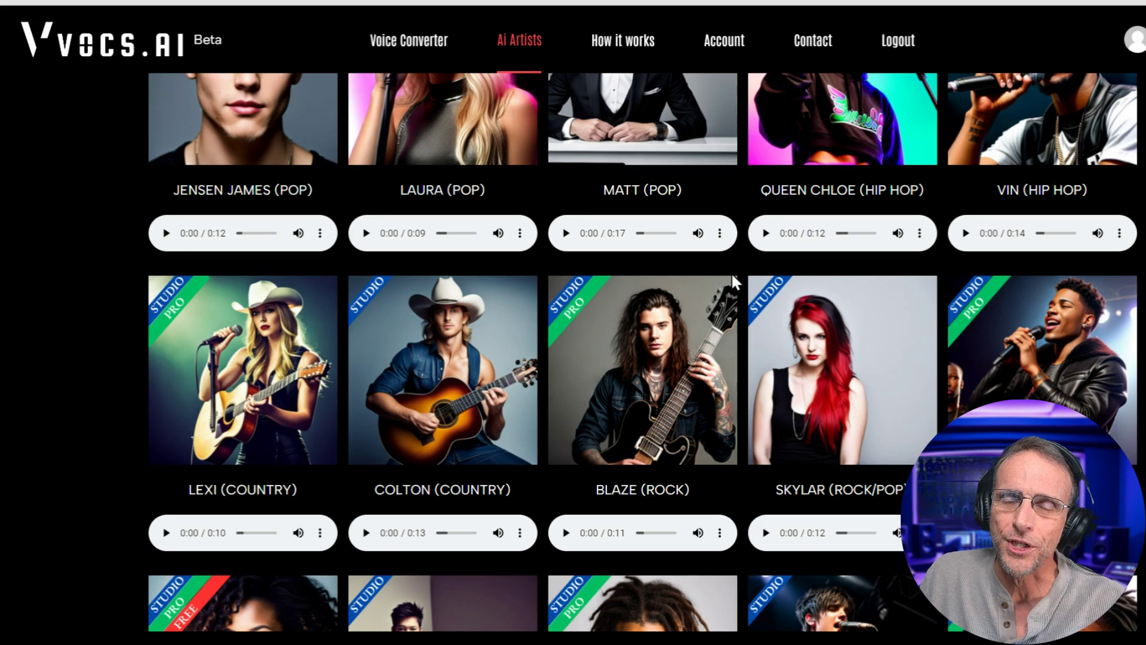
scroll(732, 280, "down", 2)
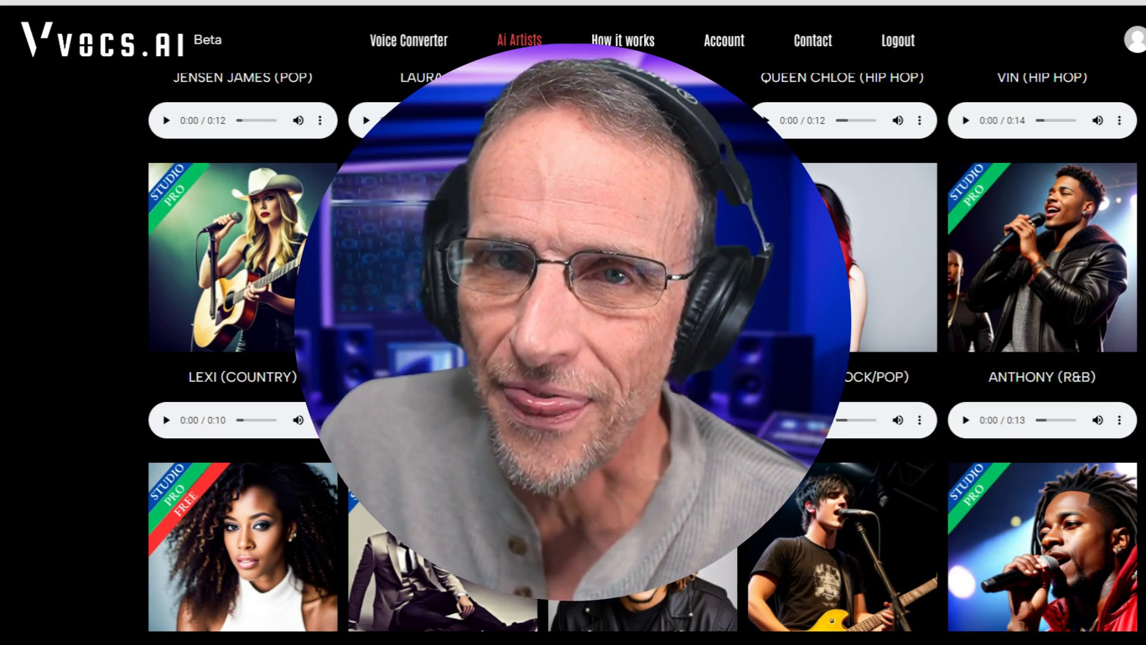
scroll(573, 322, "up", 5)
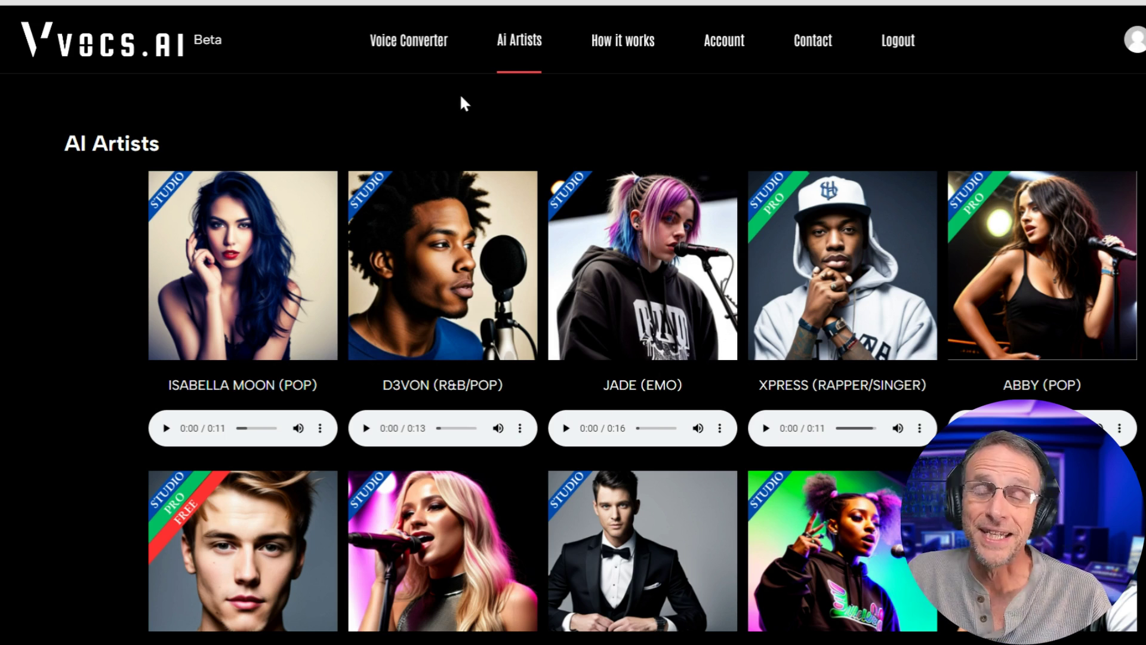
Upload the vocals mp3 to the Vocs.AI voice converter and choose JensenJames as the AI singer.
left_click(411, 43)
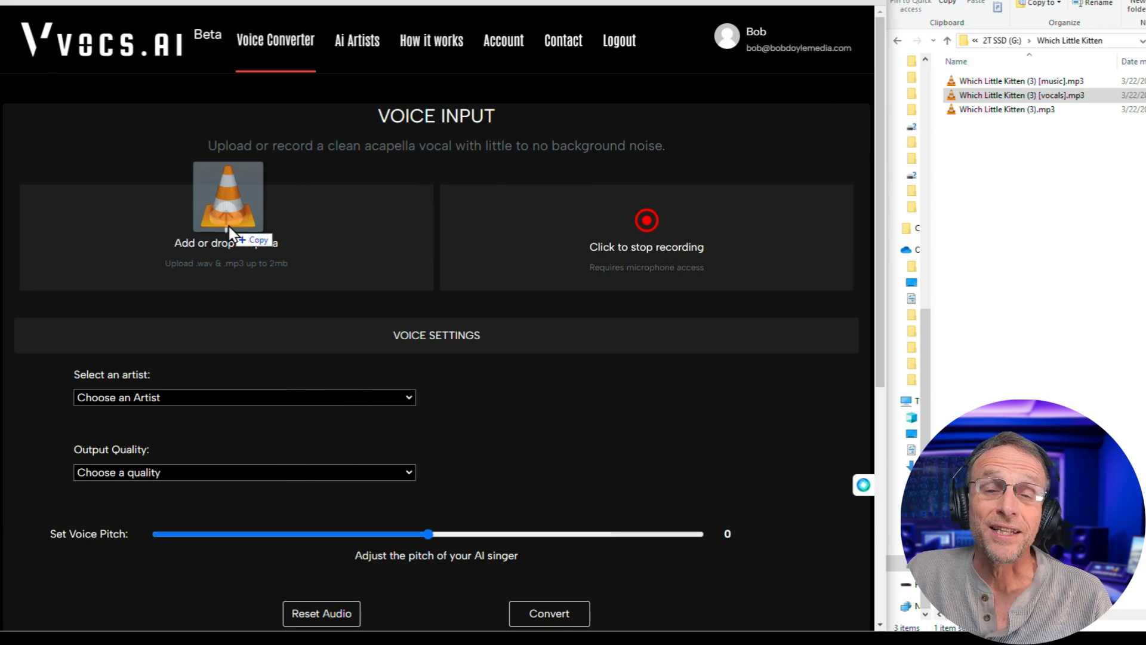
left_click_drag(225, 235, 239, 248)
left_click(297, 493)
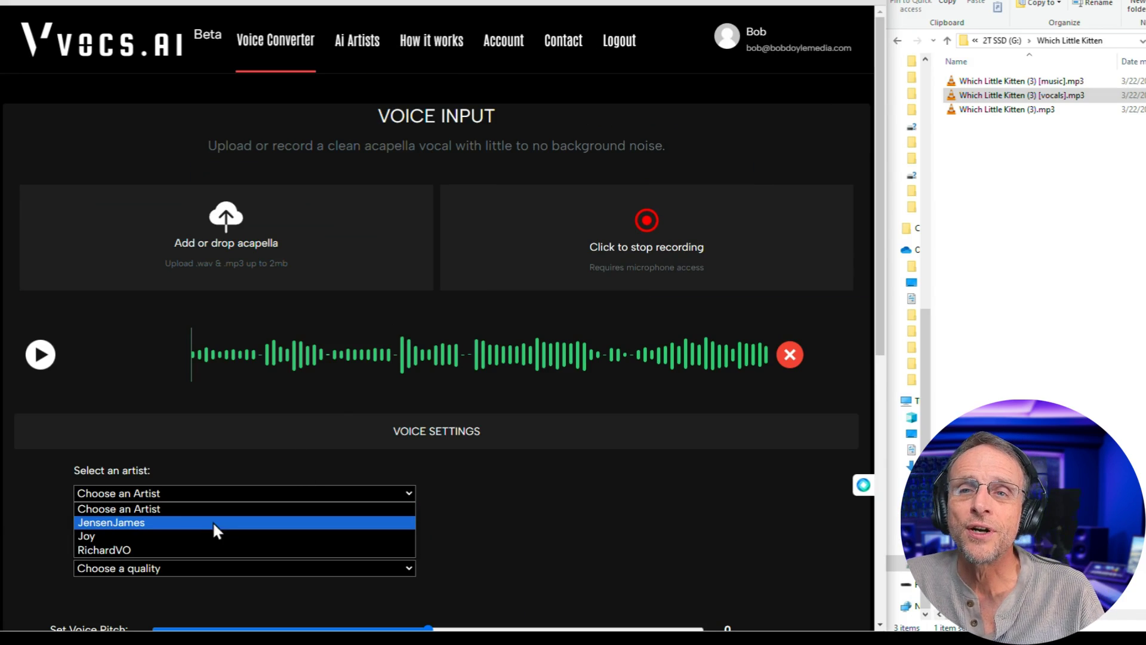
left_click(178, 523)
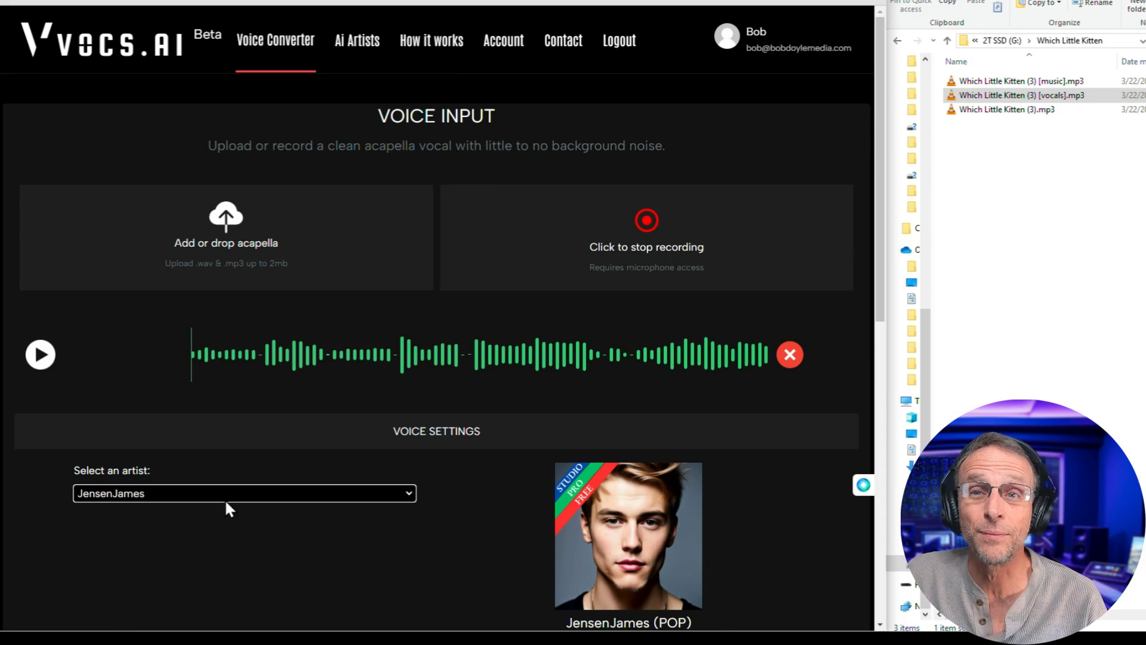
Set output quality to Good and start converting the vocals.
scroll(371, 532, "down", 5)
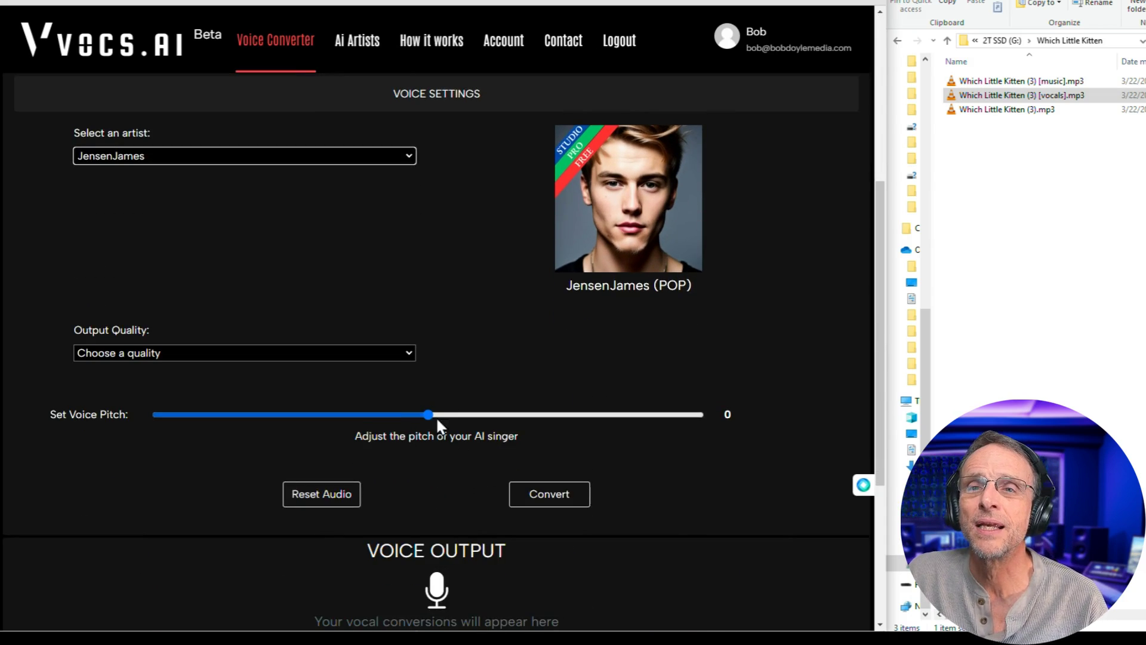
left_click(339, 353)
left_click(94, 383)
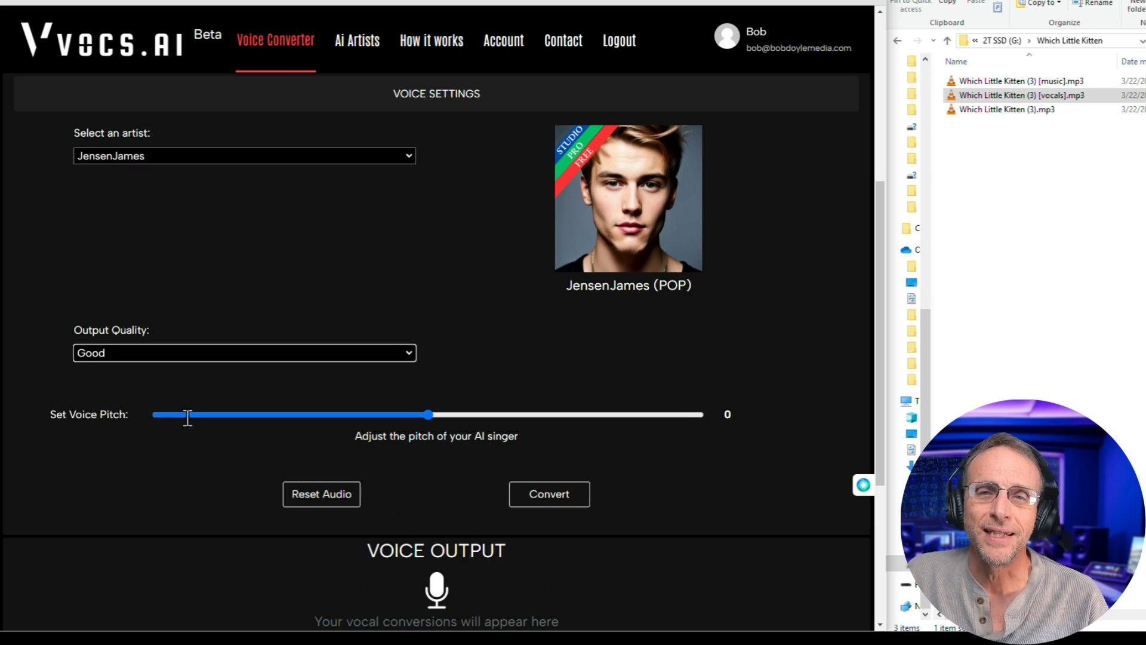
scroll(681, 462, "down", 1)
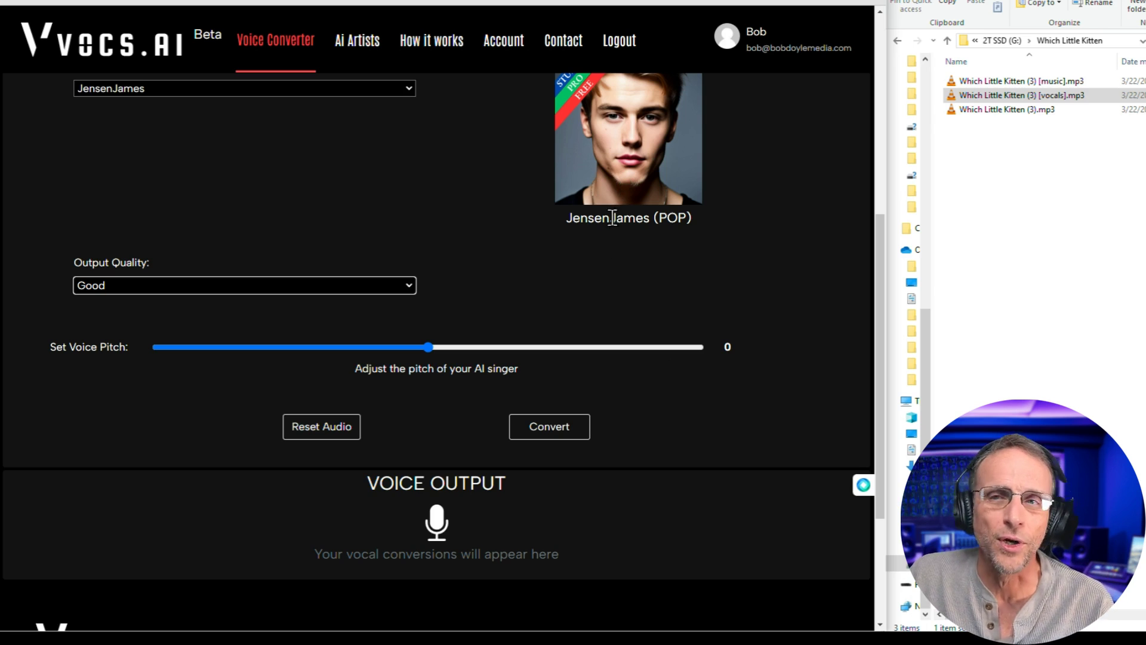
left_click(567, 436)
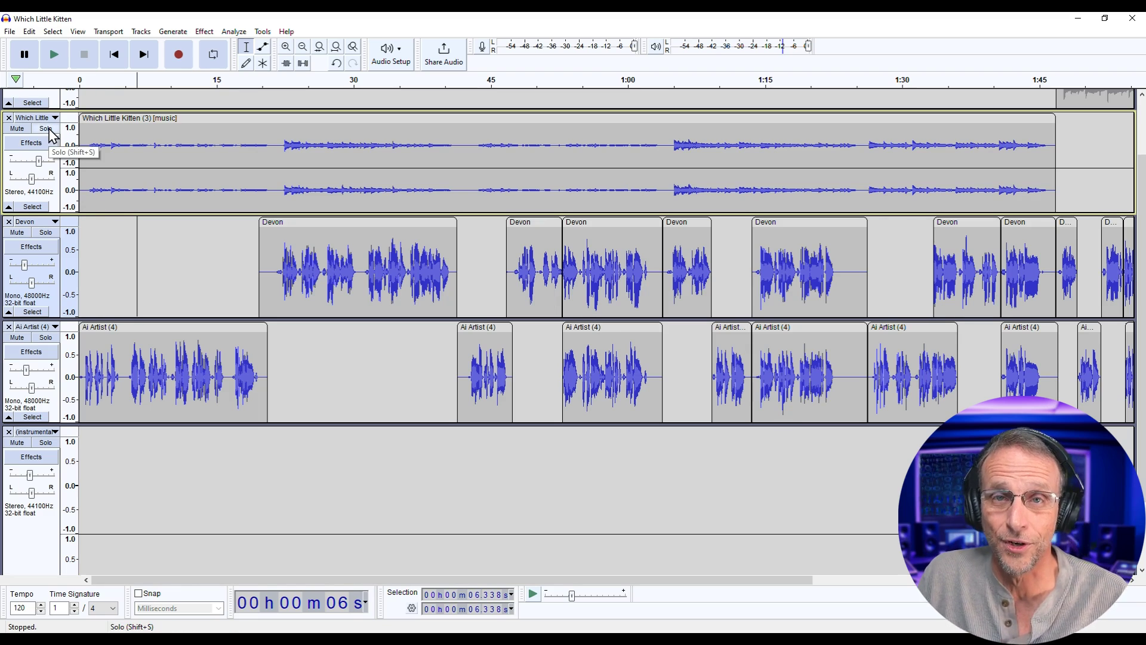
Mute the music track and audition the Devon and Ai Artist (4) vocals from 6 and 22 seconds.
left_click(17, 128)
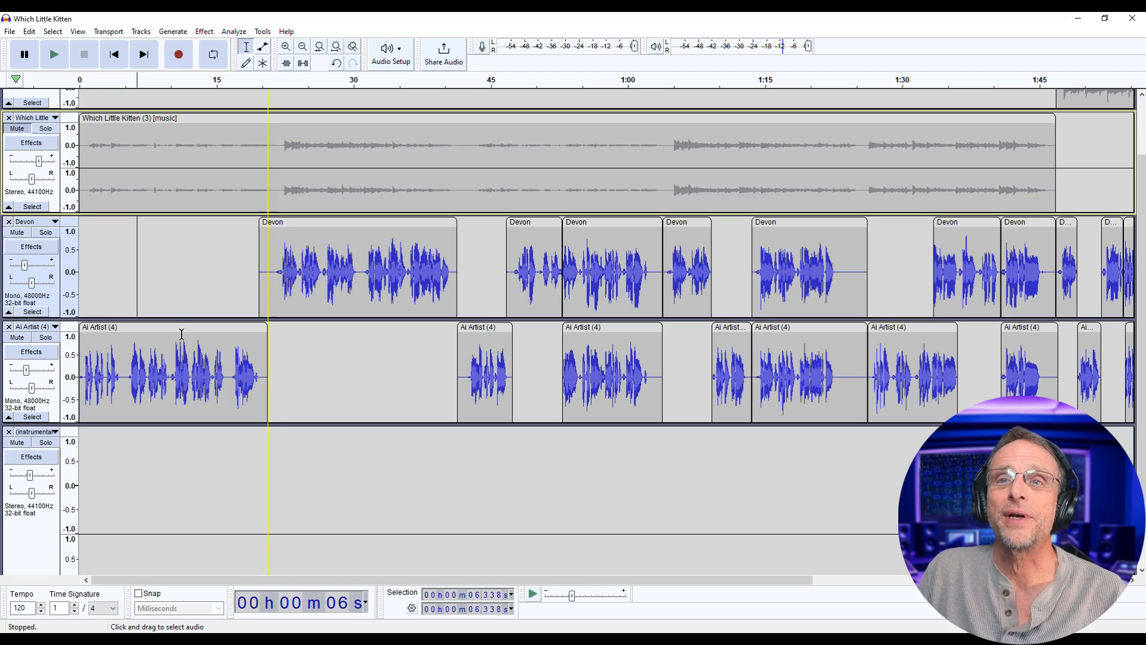
left_click_drag(138, 307, 138, 299)
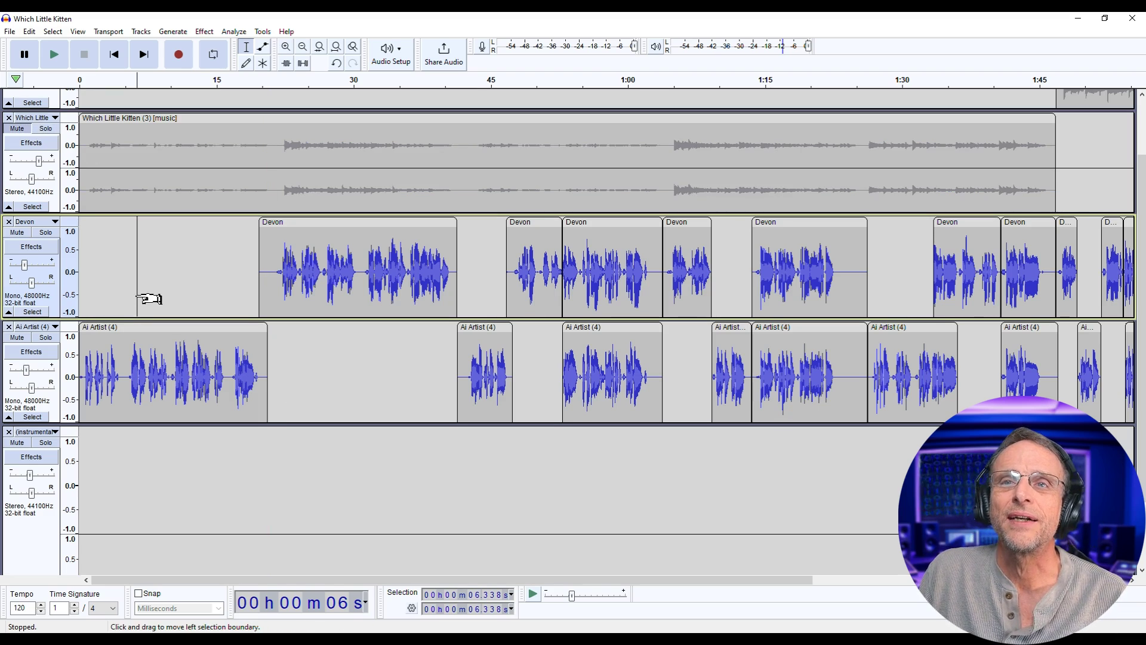
left_click(54, 54)
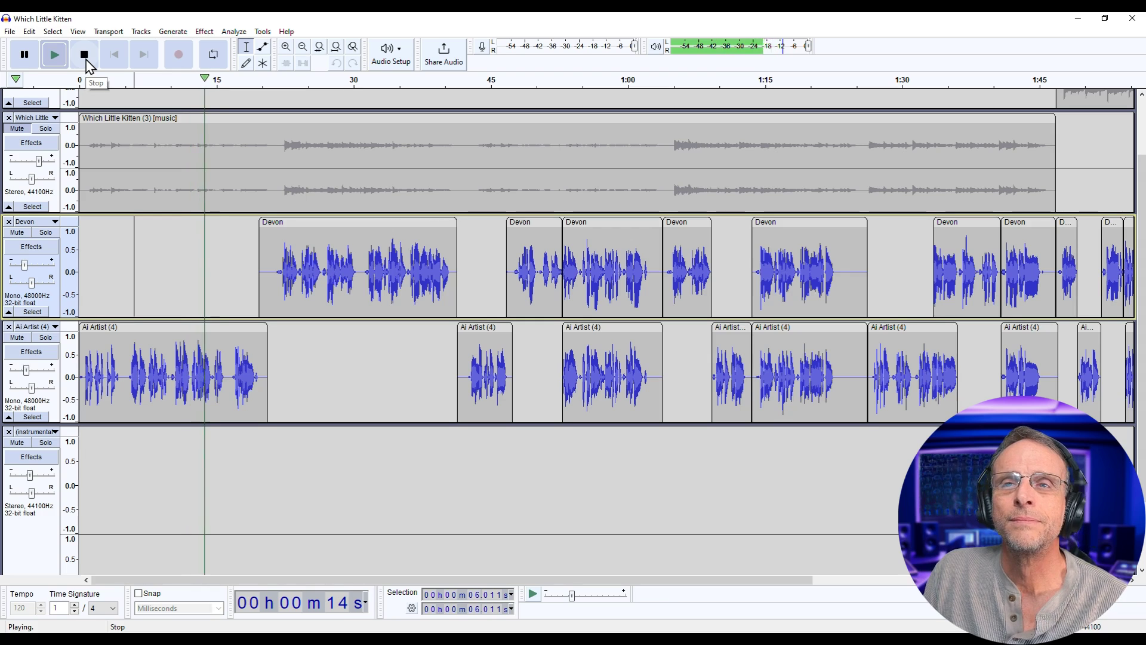
left_click(86, 60)
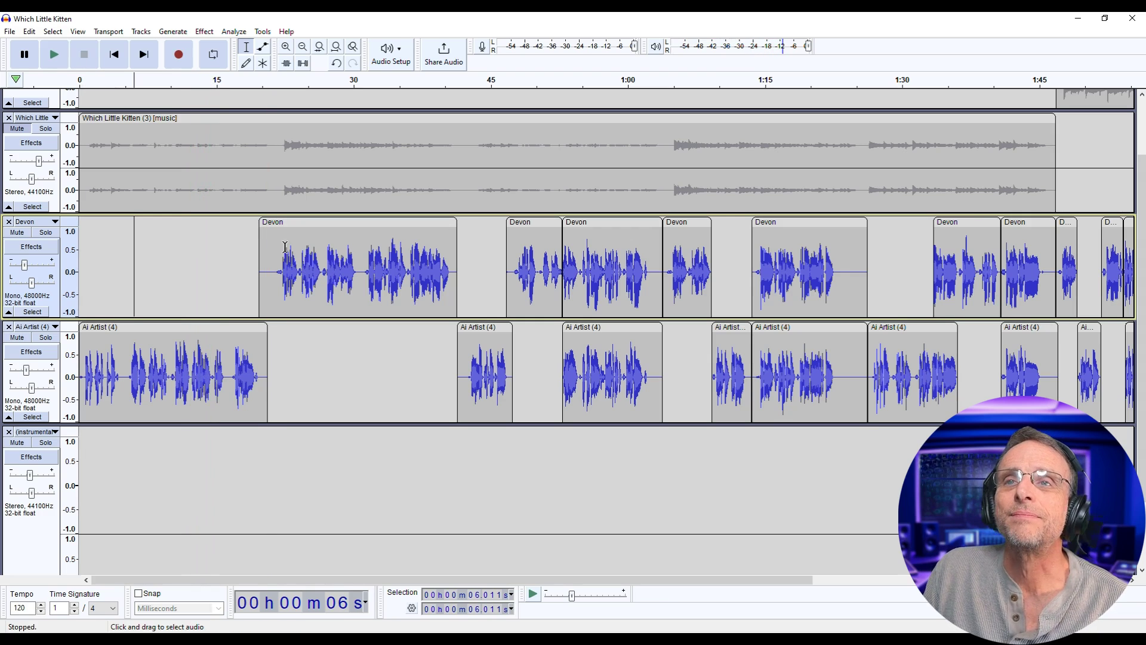
left_click(54, 55)
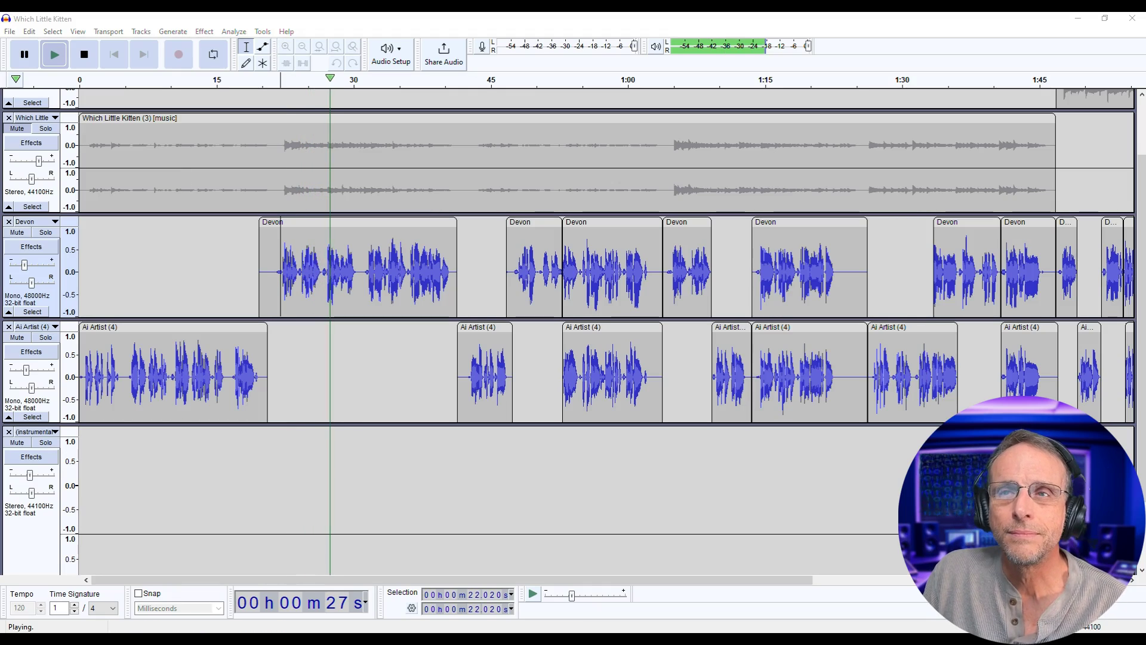
left_click(84, 57)
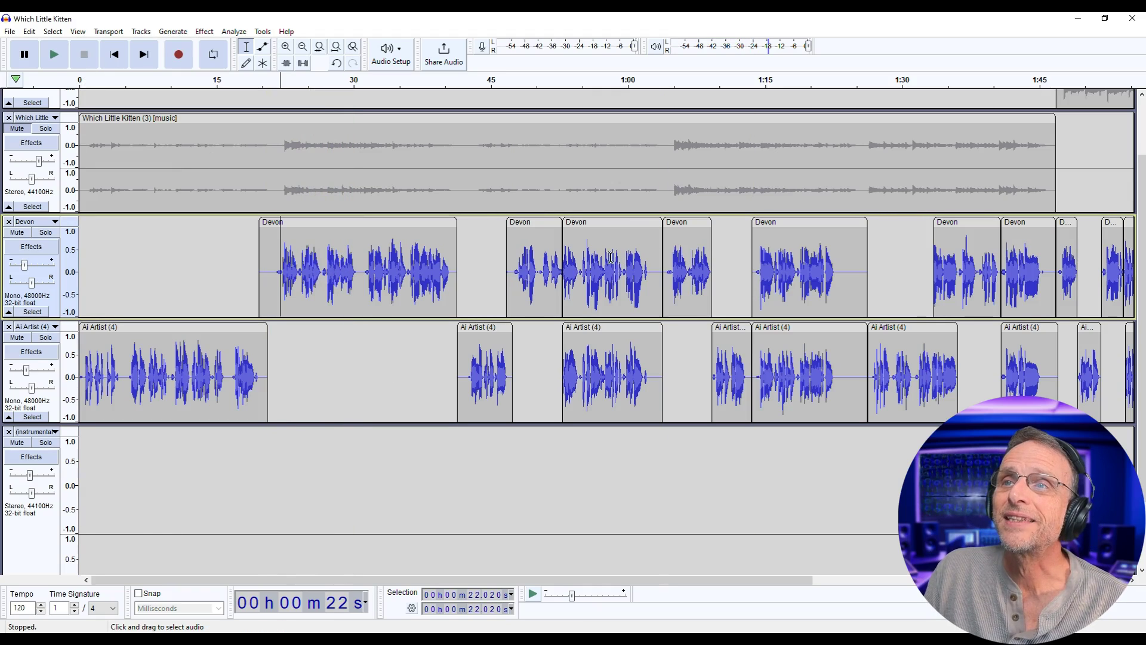
key("space")
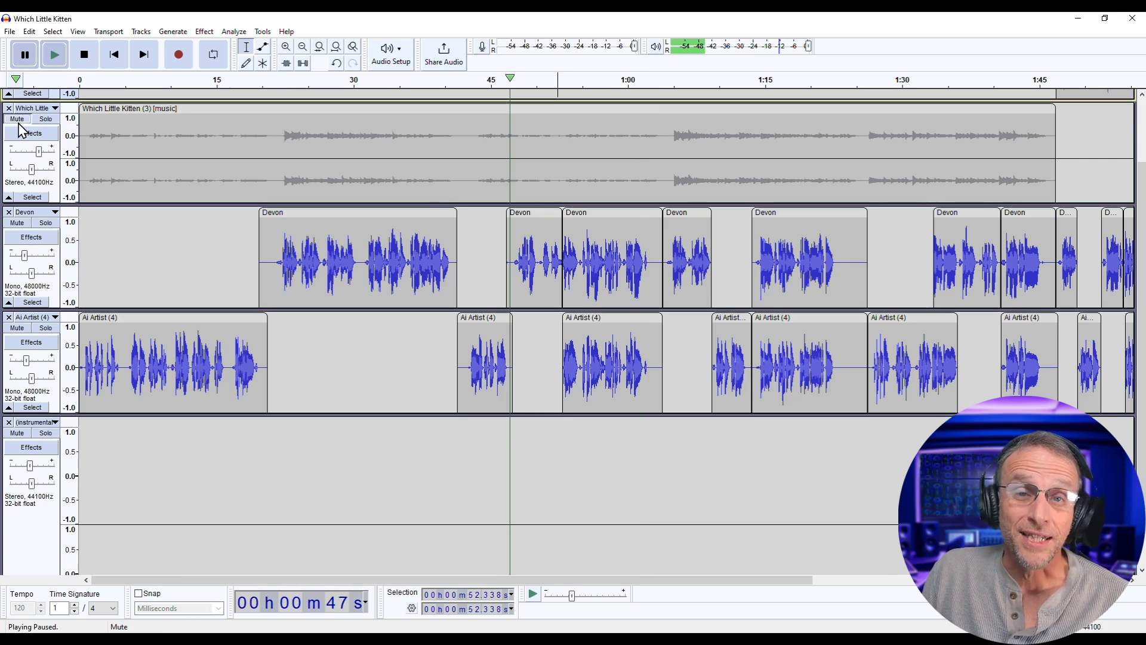
Unmute the music track, raise its gain, and solo it while playing around 0:58–1:06.
left_click(18, 124)
left_click(604, 81)
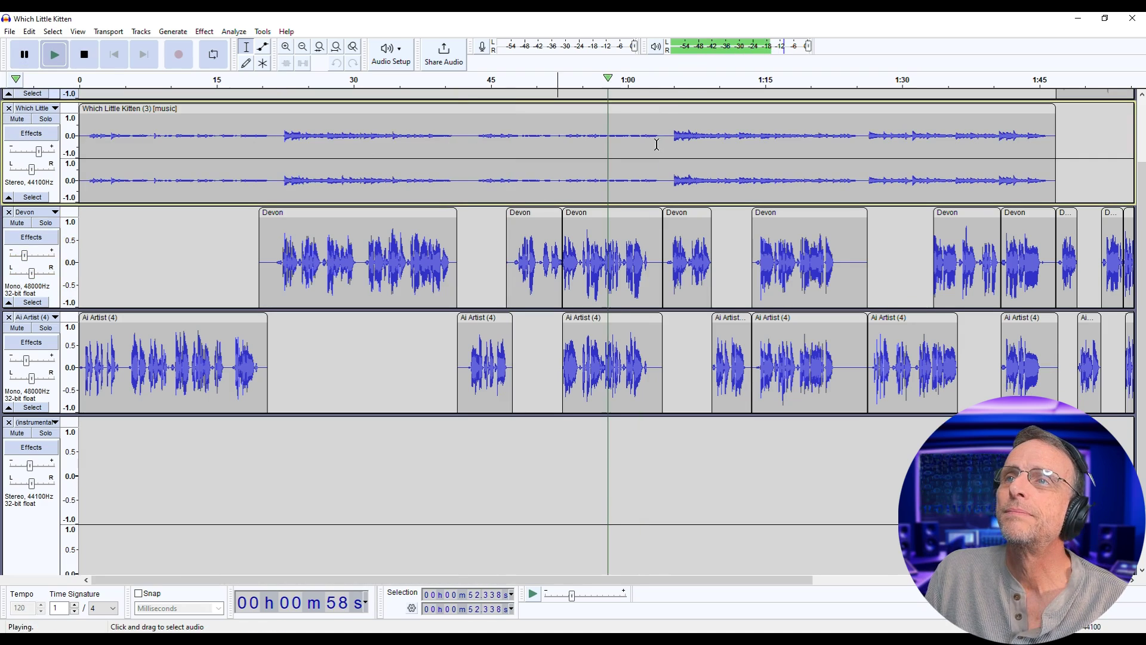
left_click(683, 82)
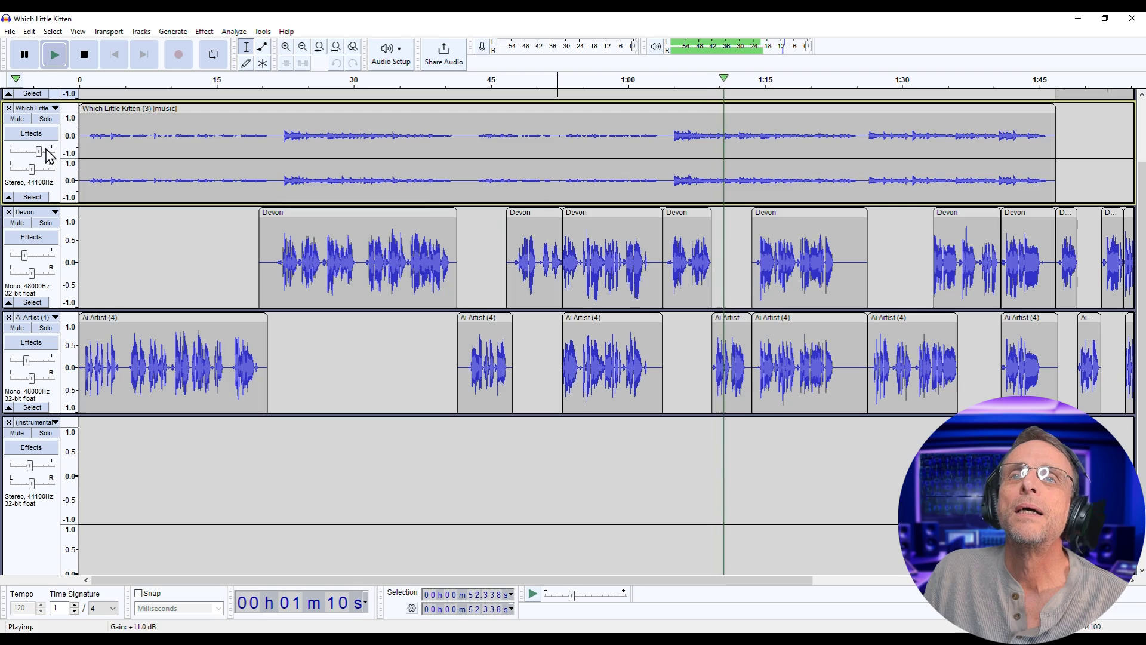
left_click_drag(39, 151, 36, 158)
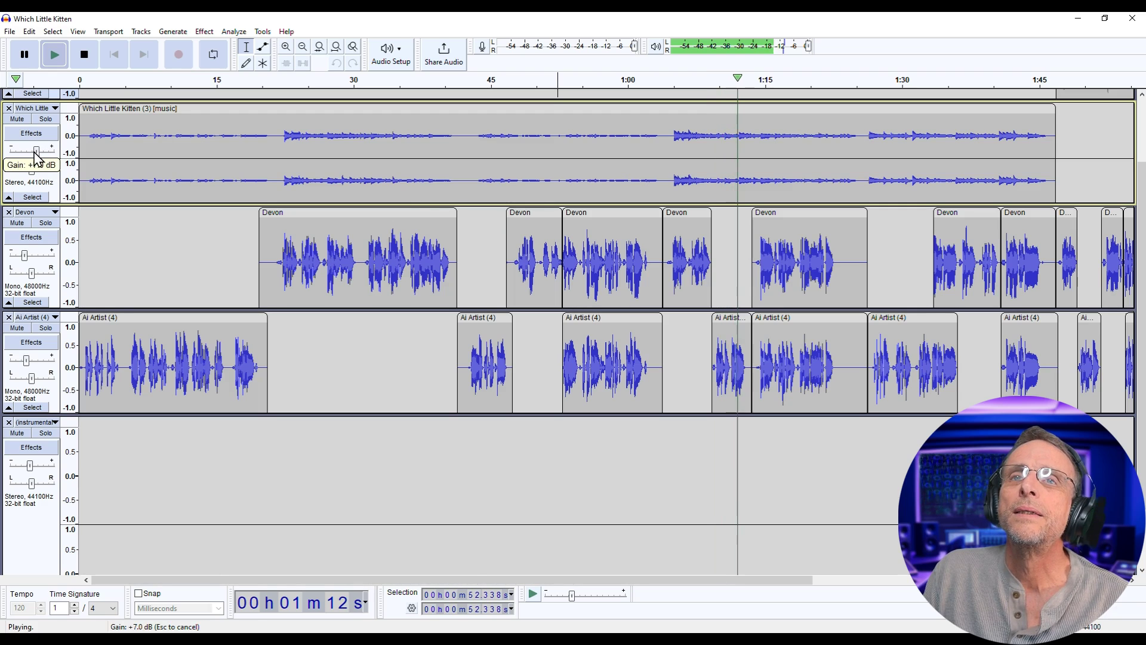
left_click(49, 120)
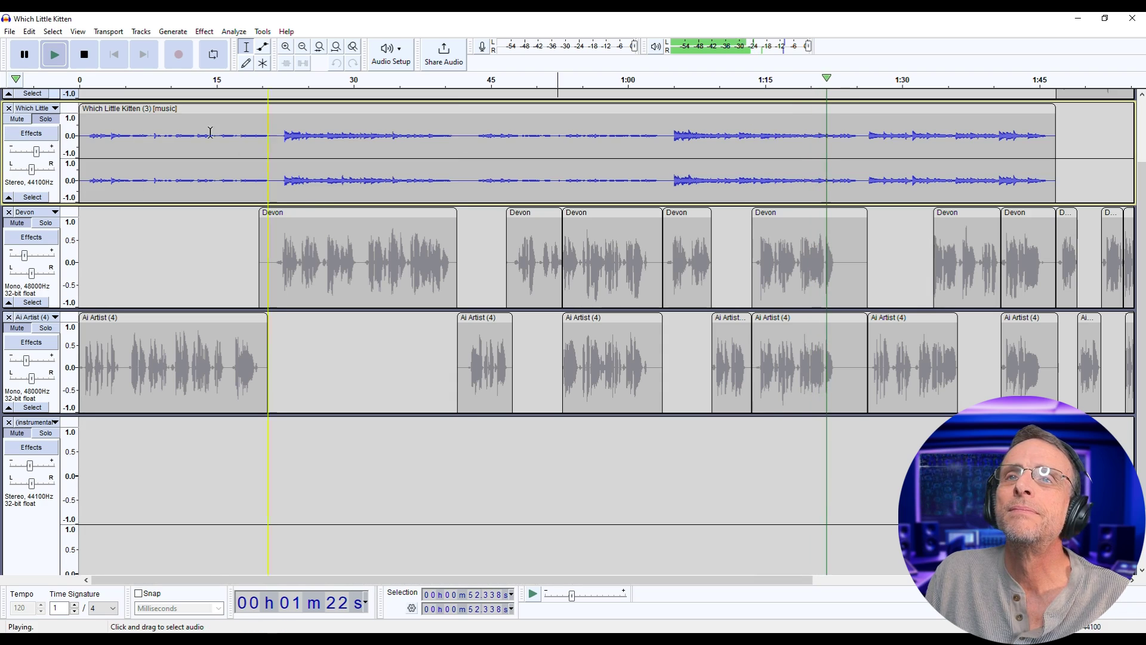
Replay from about 0:23 with Devon and Ai Artist vocals unmuted, then stop playback.
left_click(285, 84)
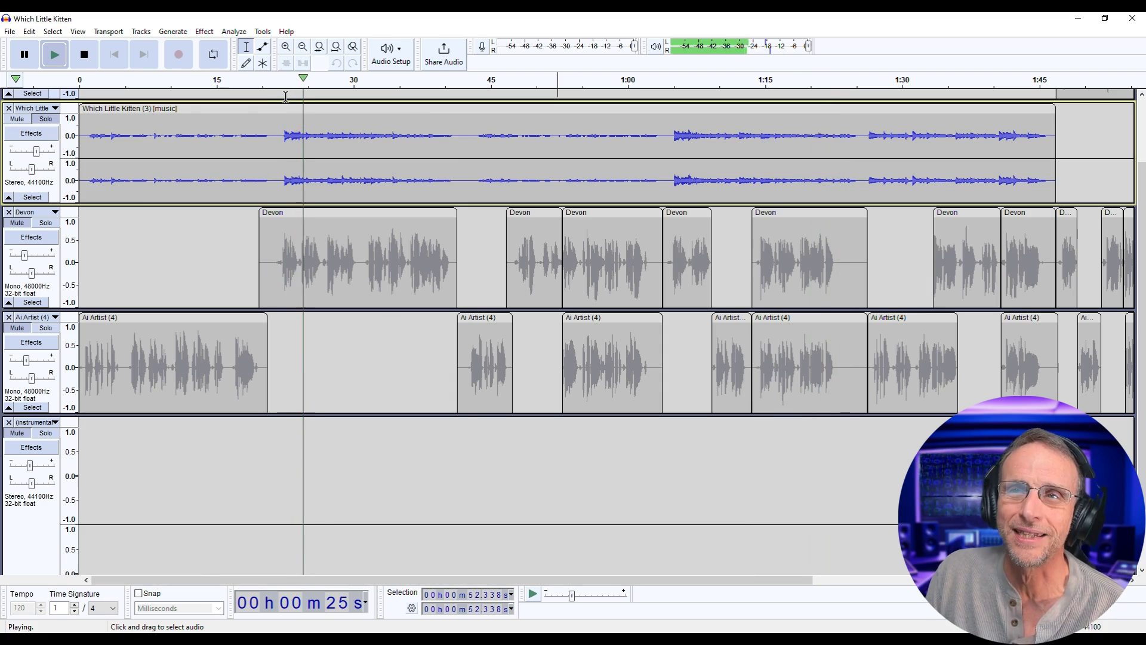
left_click(17, 223)
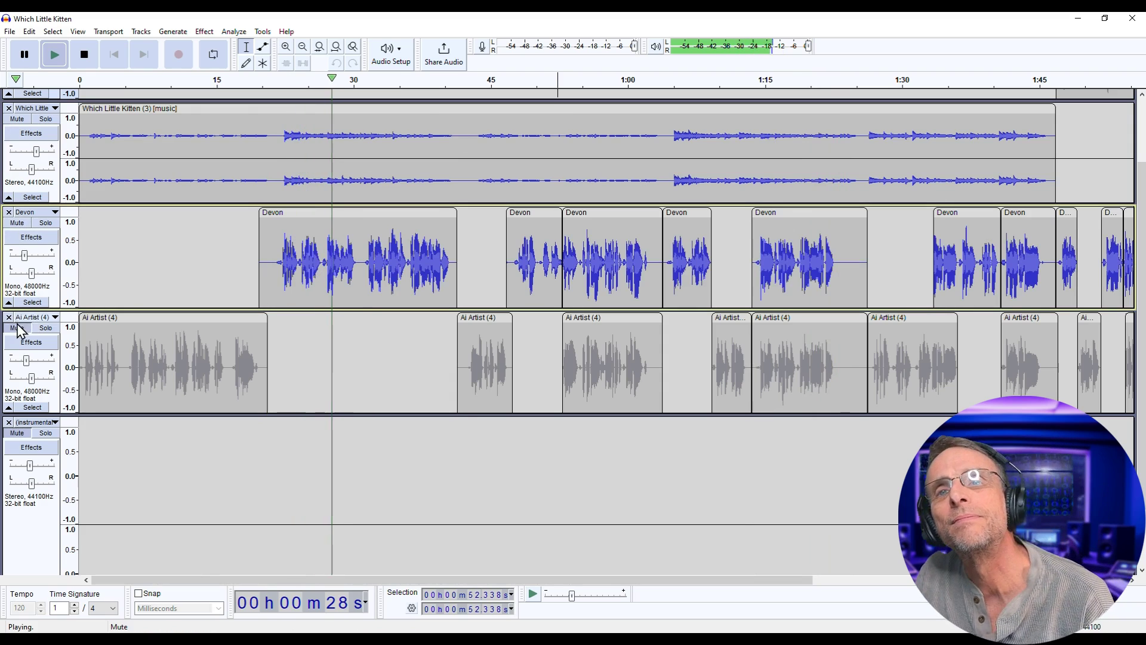
left_click(17, 329)
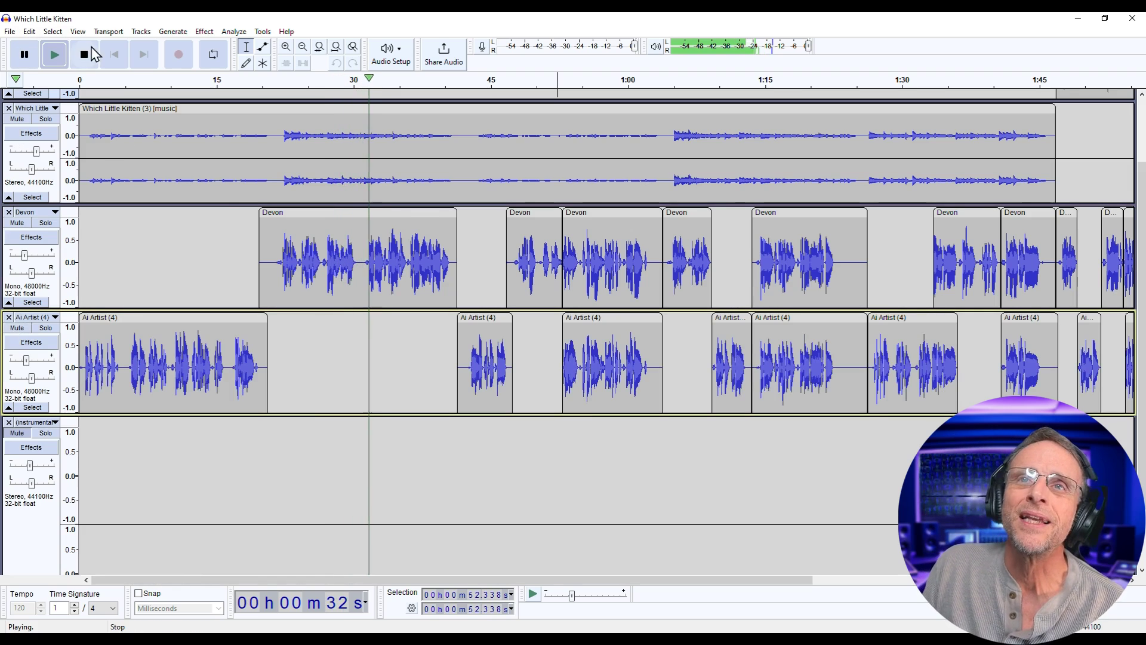
left_click(96, 67)
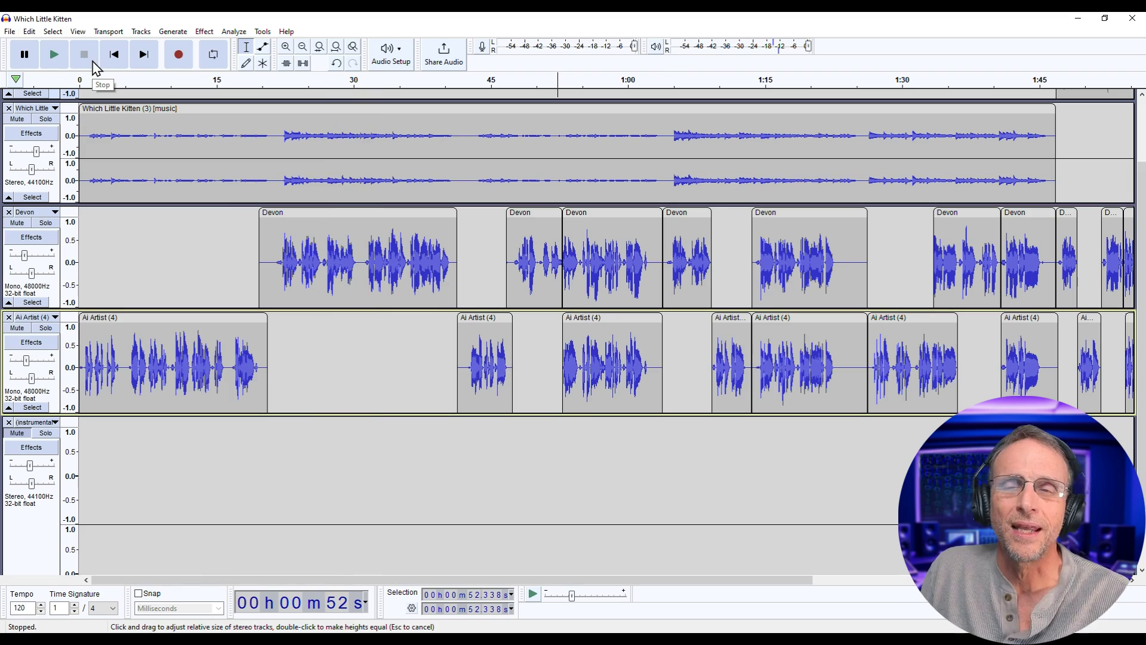